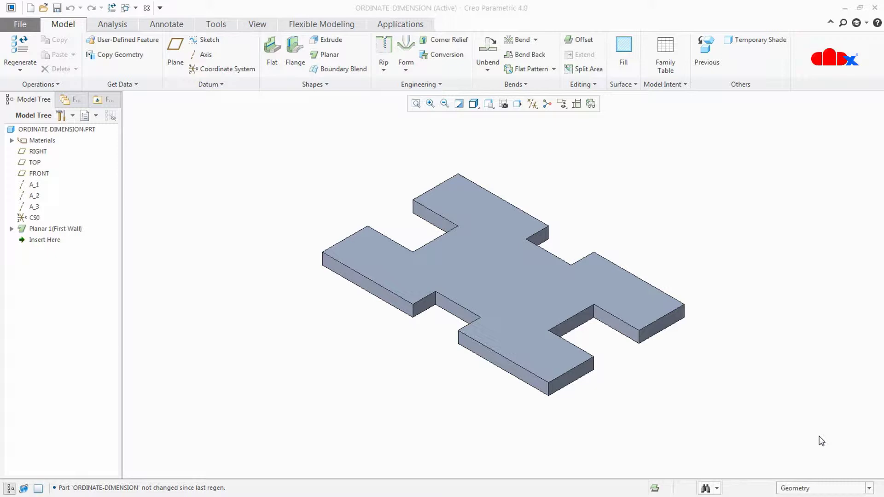
Step: Display the Planar first wall's dimensions, then leave without changing any
right_click(50, 229)
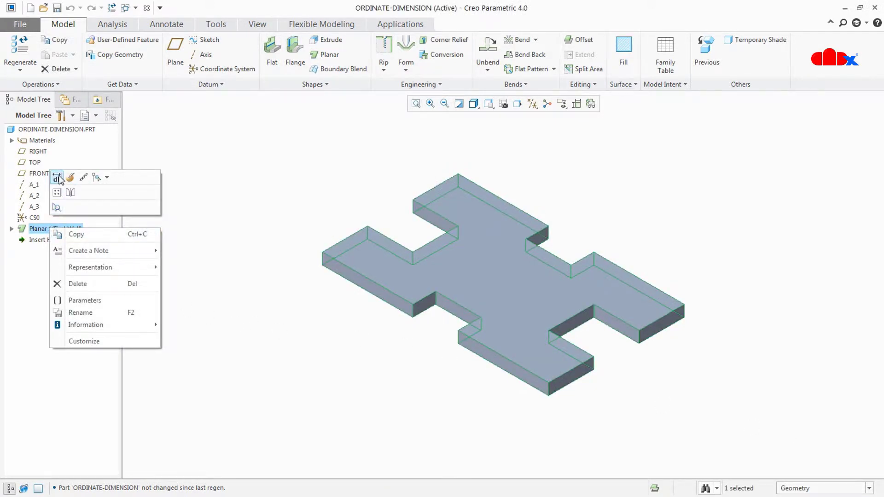
click(57, 178)
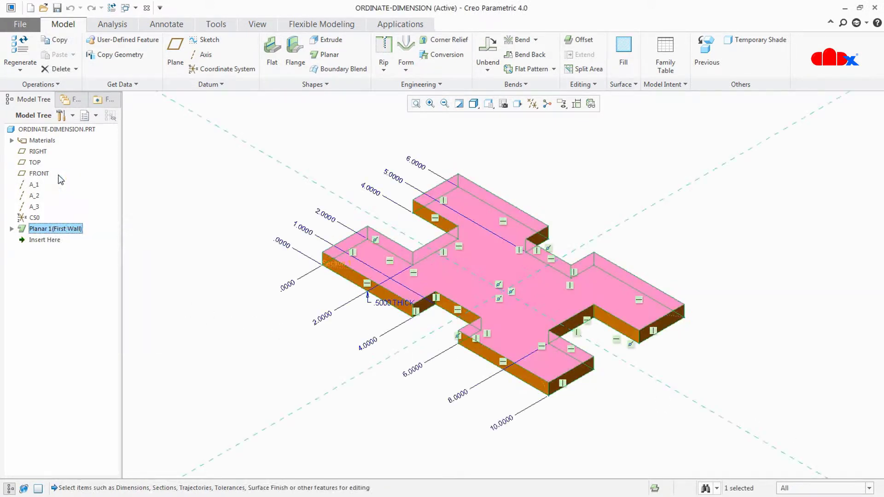
click(203, 336)
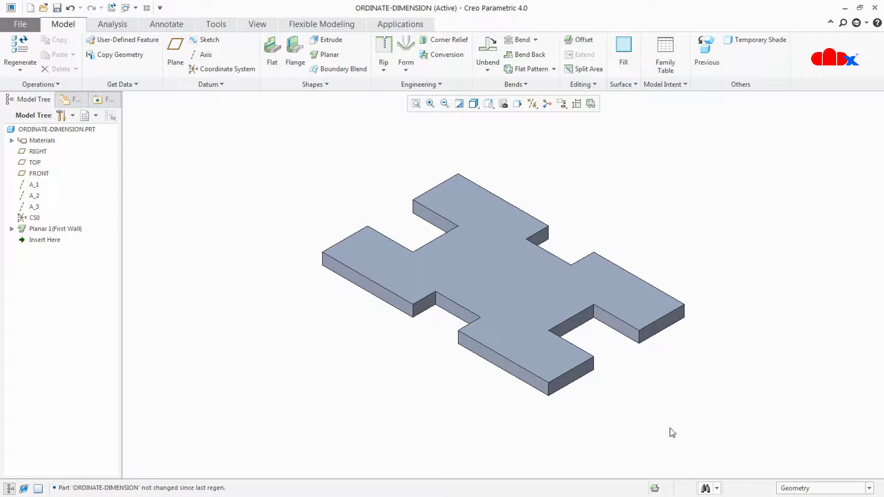
Step: Reopen Planar 1's internal sketch face-on, close it and the redefinition unchanged, and restore the 3-D view
right_click(58, 229)
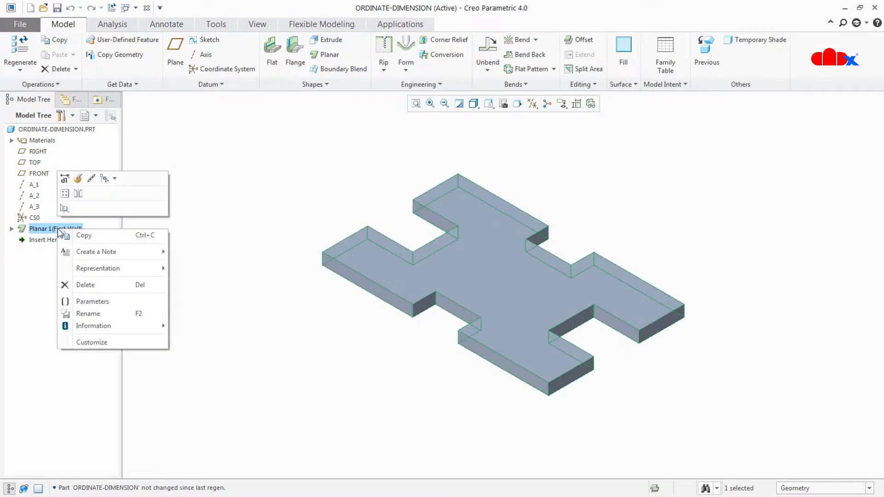
click(78, 178)
right_click(182, 239)
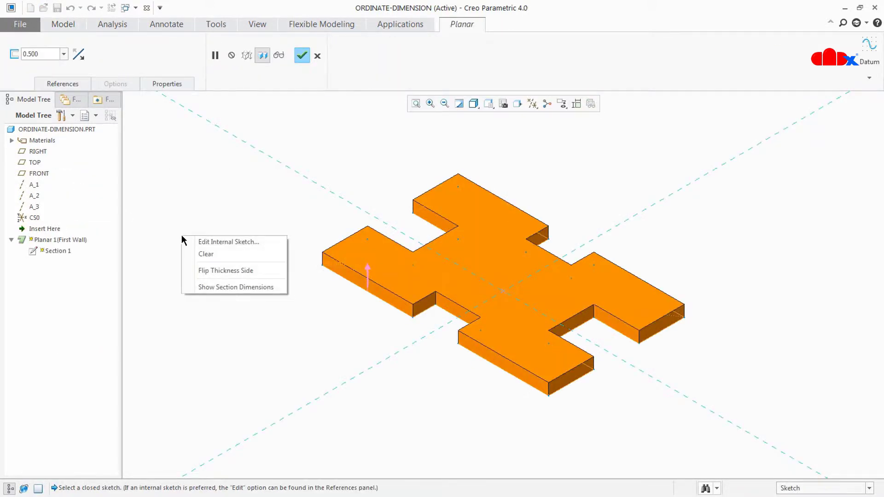
click(191, 242)
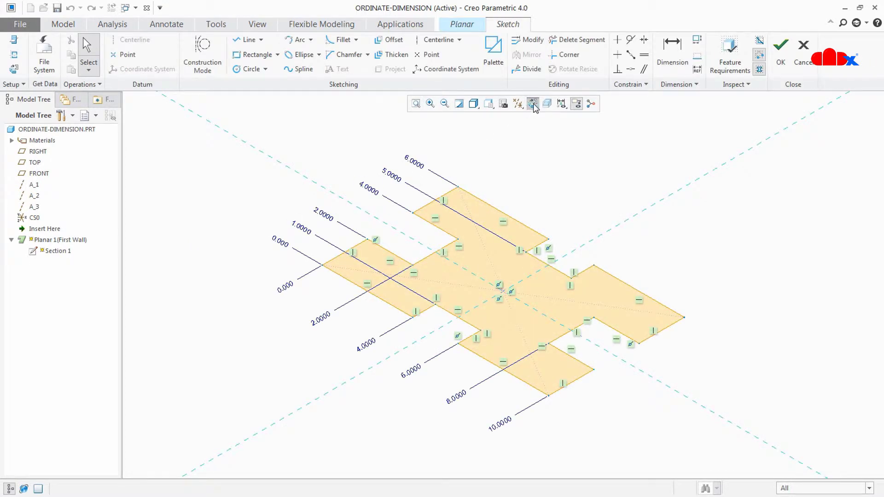
click(532, 104)
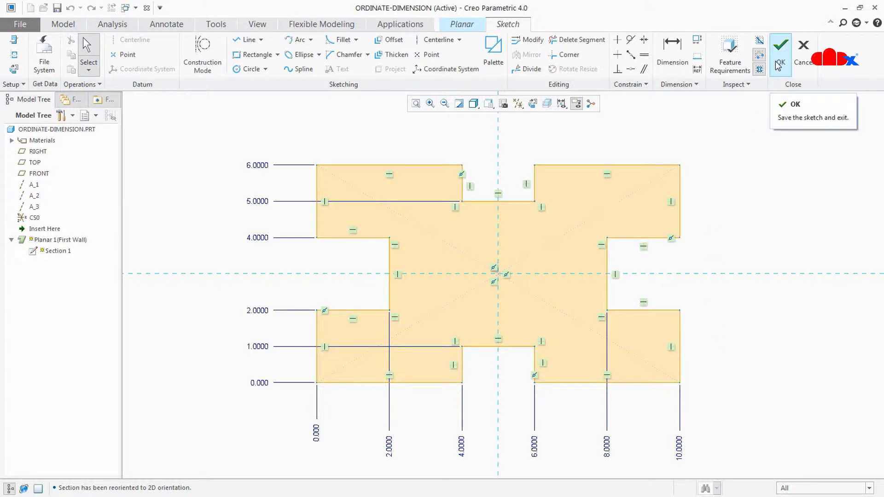
click(780, 46)
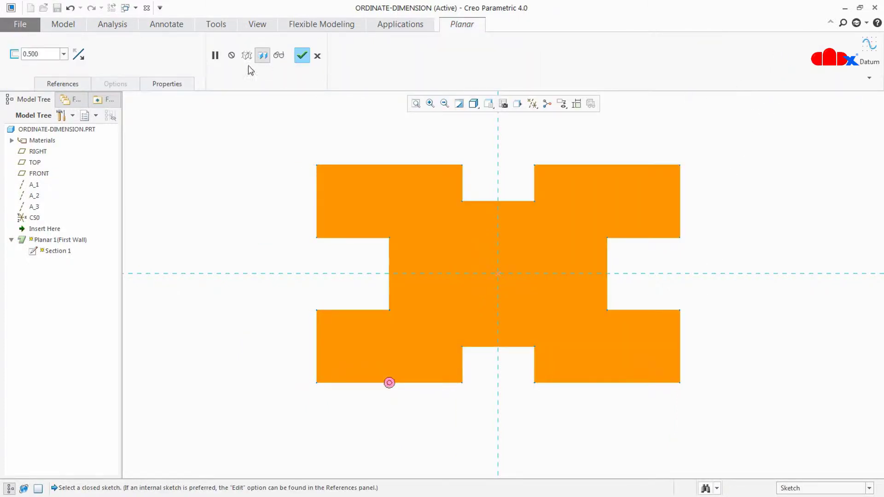
click(302, 55)
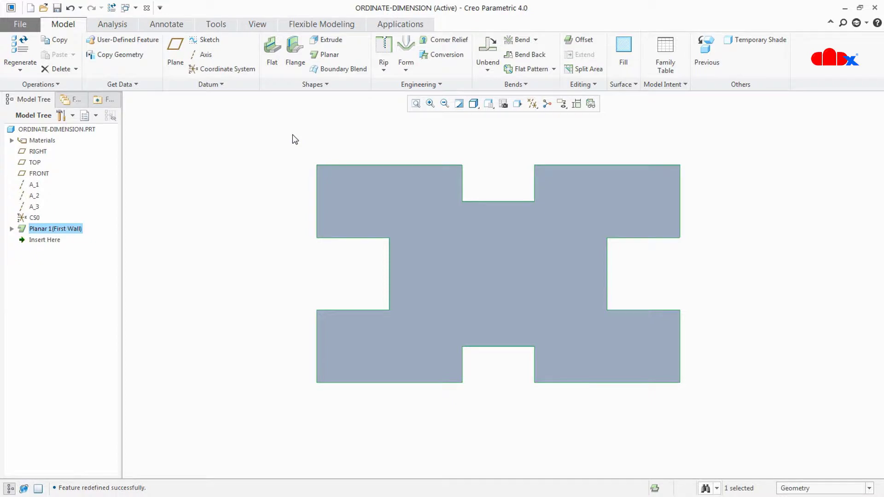
key(ctrl+d)
click(271, 133)
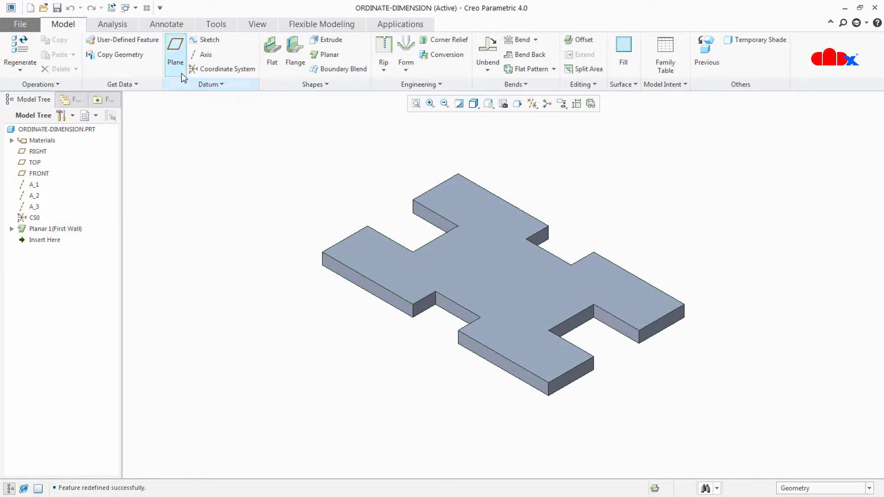
Step: Switch to ORDINATE-DIMENSION.DRW and preview Planar 1's model annotations without showing any
click(125, 8)
click(140, 34)
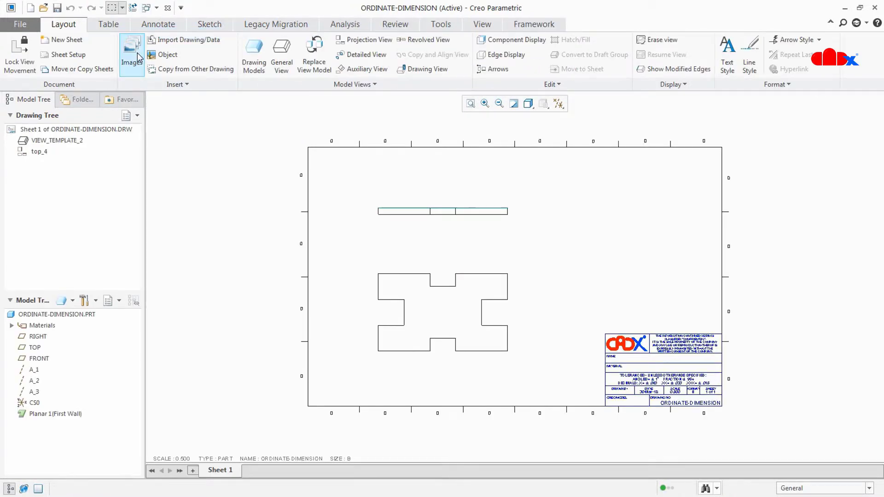
right_click(53, 414)
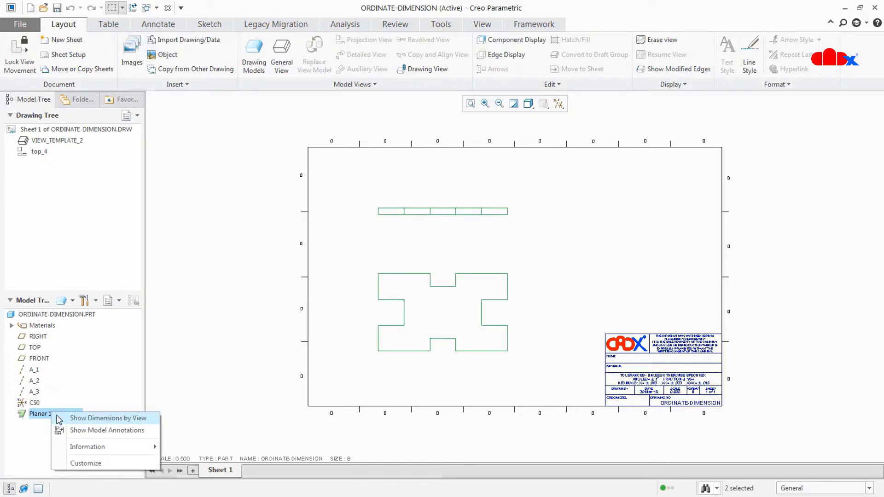
click(74, 431)
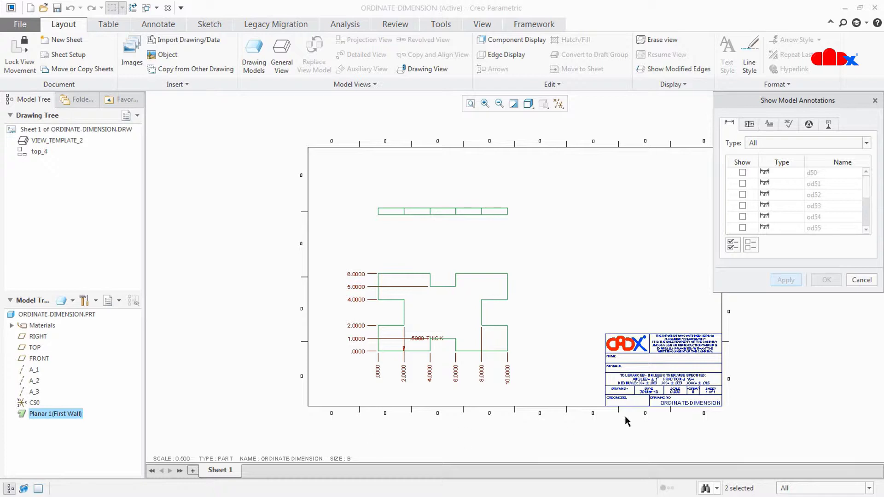
click(859, 280)
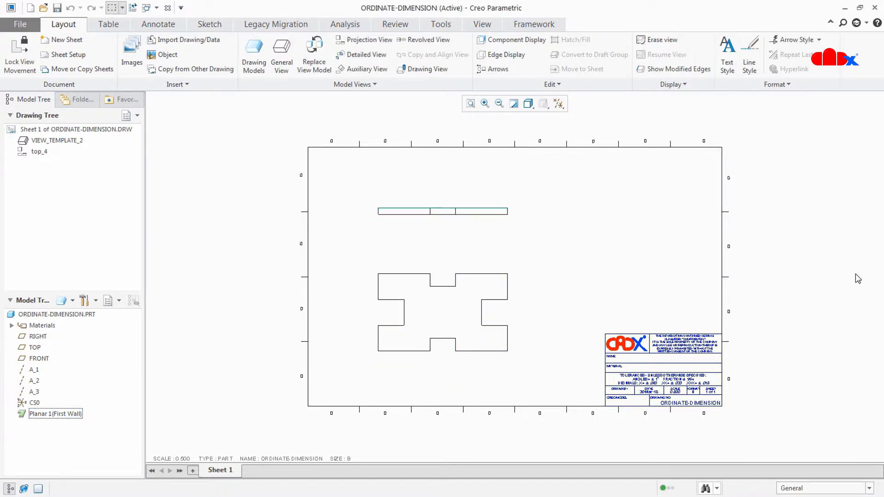
click(155, 30)
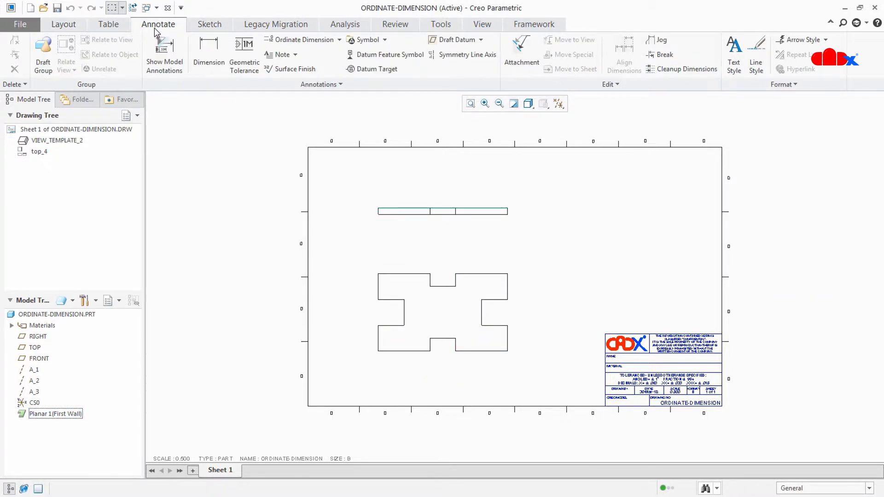
click(295, 40)
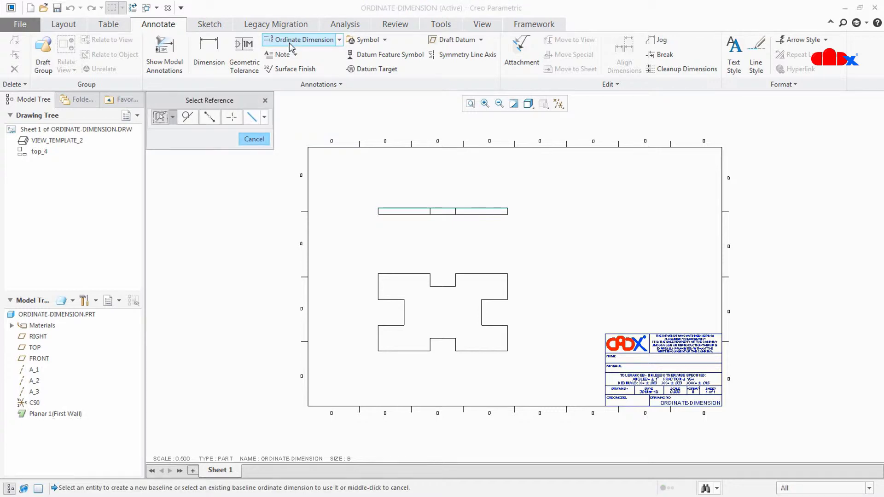
click(378, 346)
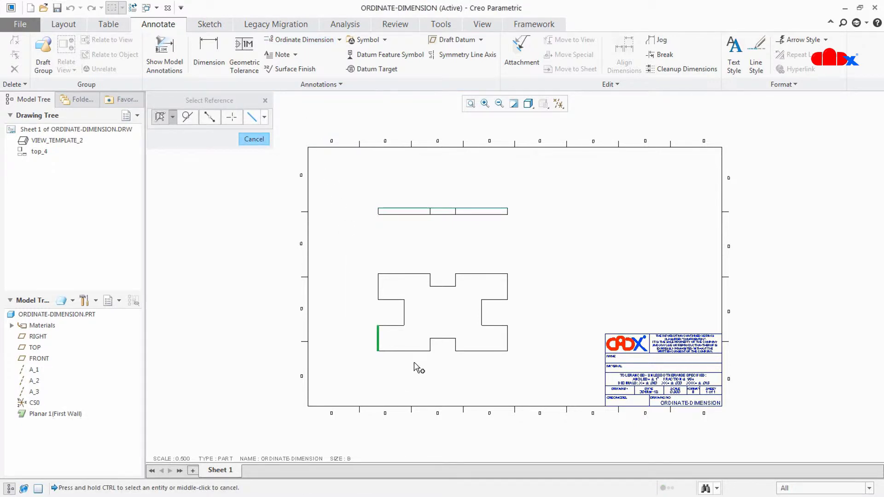
click(405, 315)
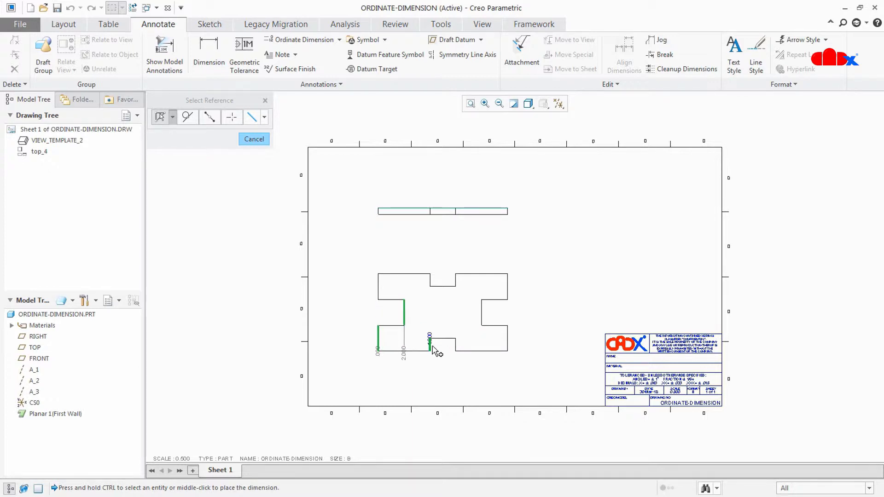
ctrl+click(455, 348)
ctrl+click(481, 318)
ctrl+click(507, 340)
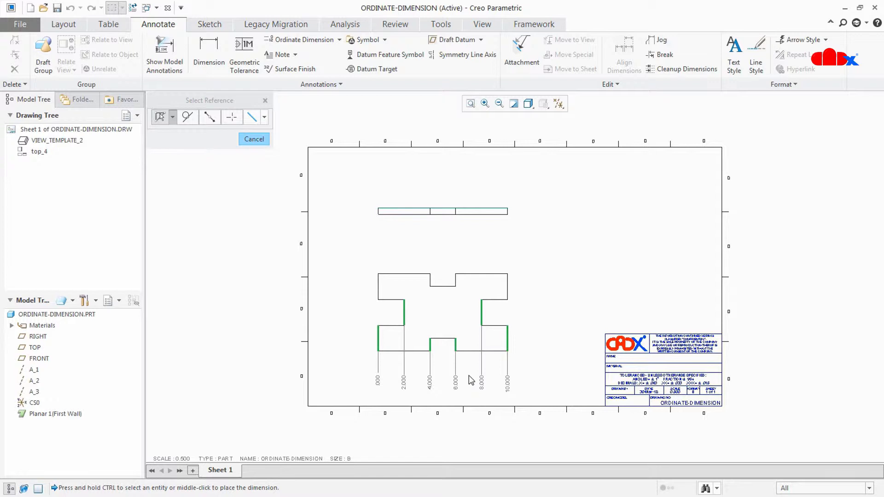
middle_click(468, 376)
click(527, 382)
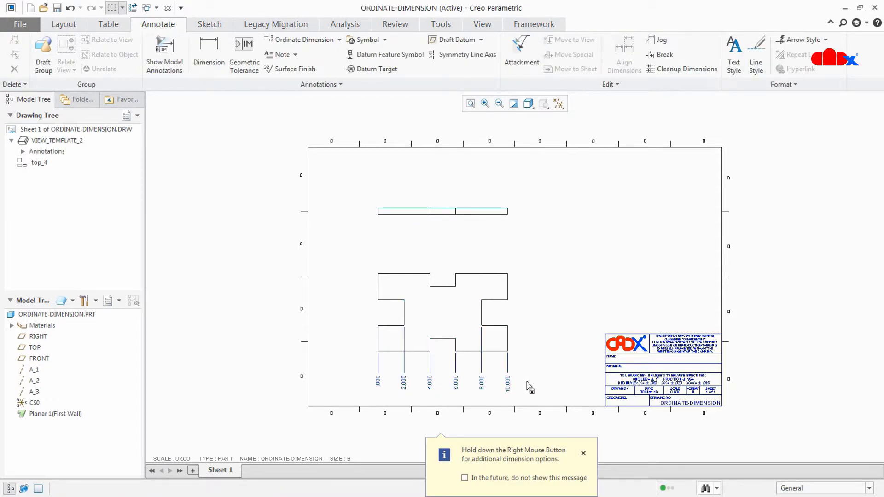
drag(528, 372, 358, 390)
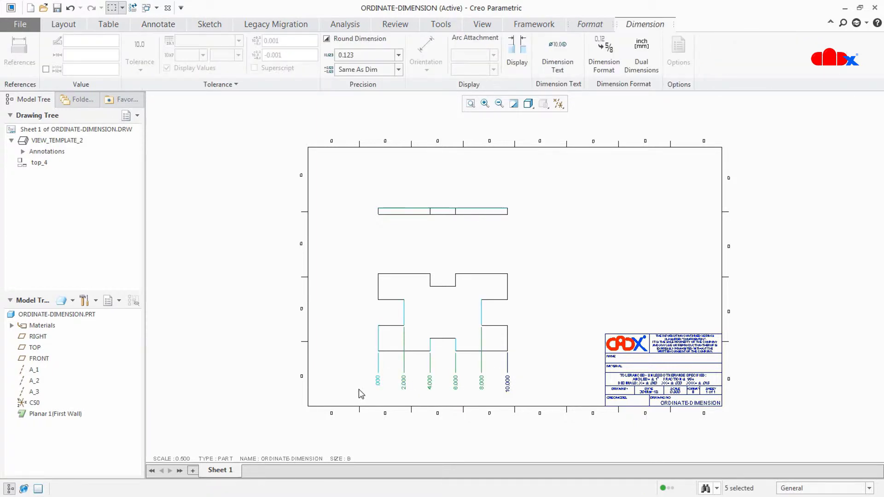
key(Delete)
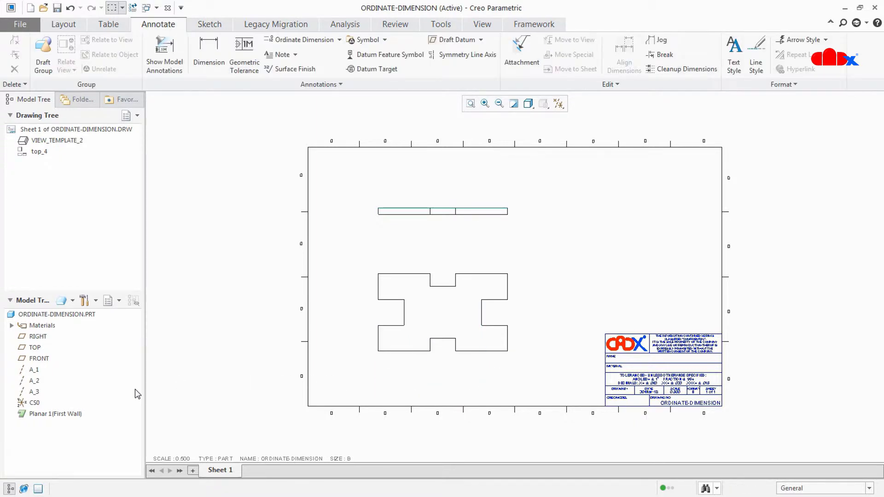
Step: Show all Planar 1 model annotations: ordinates 0–10 across, 0–6 up, and the .5000 THICK note
right_click(68, 417)
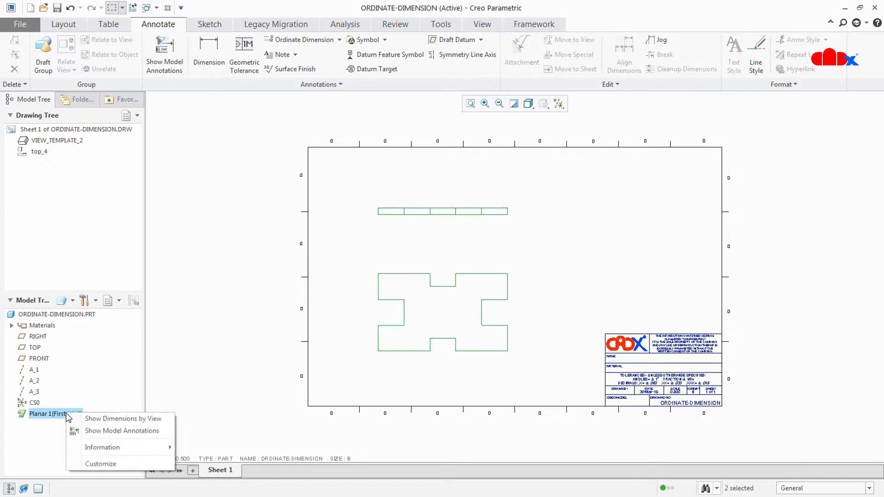
click(99, 429)
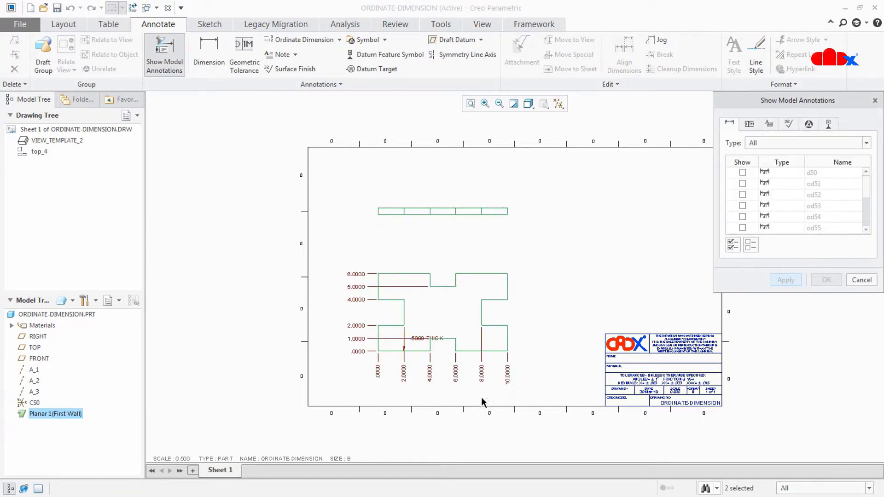
click(733, 244)
click(785, 280)
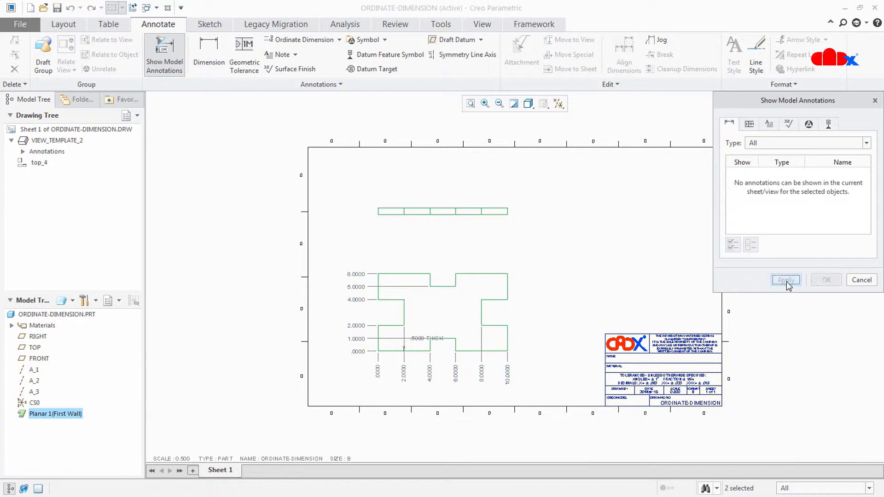
click(861, 280)
click(482, 24)
click(450, 345)
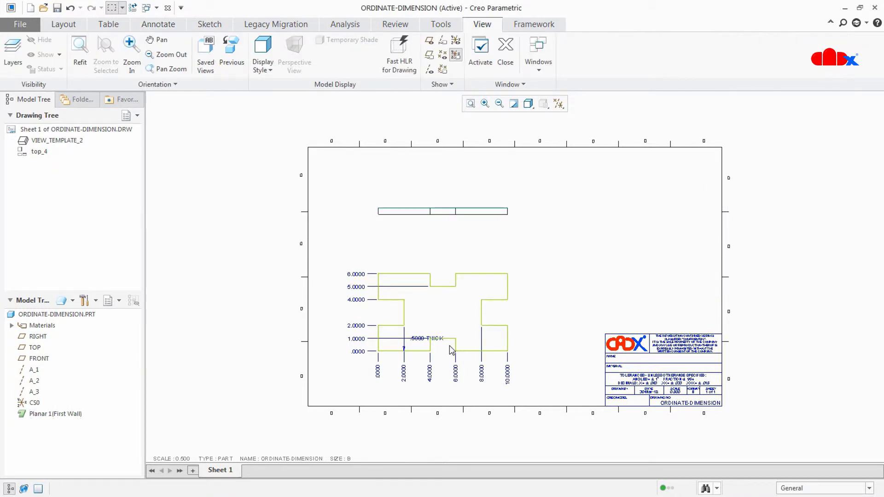
scroll(450, 346, down, 3)
Step: Delete the ordinate dimensions and the .5000 THICK note, then fit the sheet in view
drag(618, 384, 293, 438)
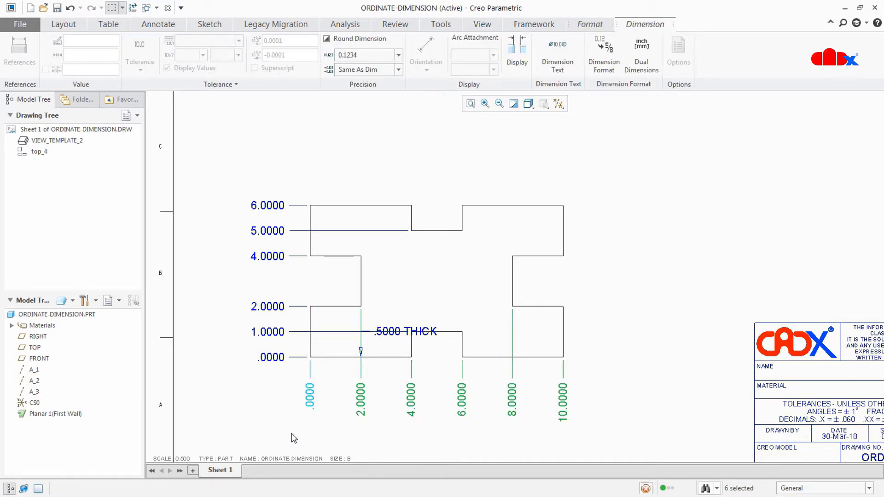
key(Delete)
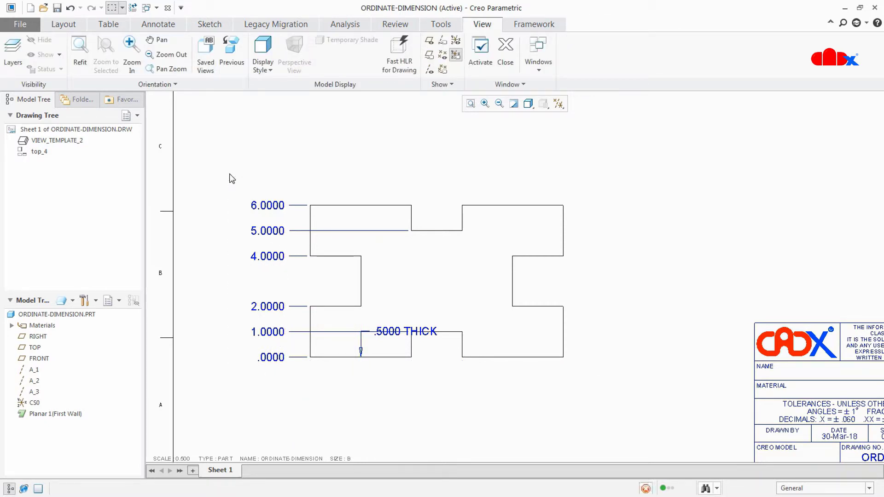
click(389, 338)
key(Delete)
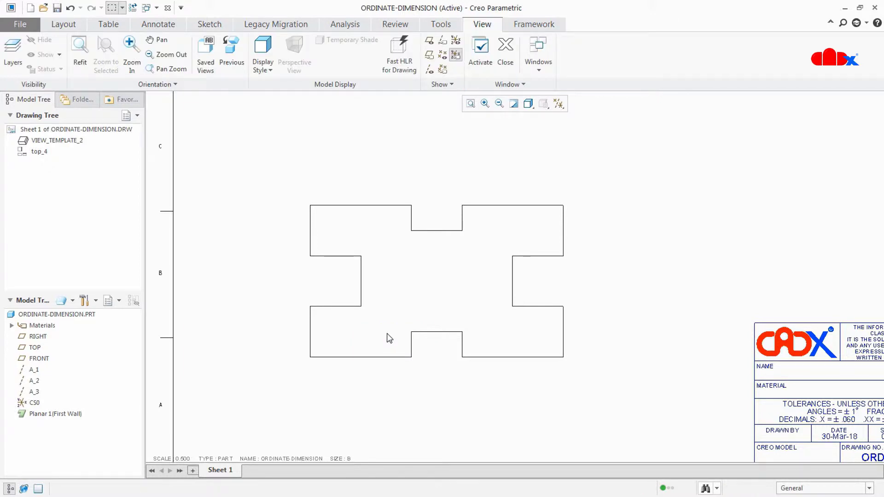
key(ctrl+d)
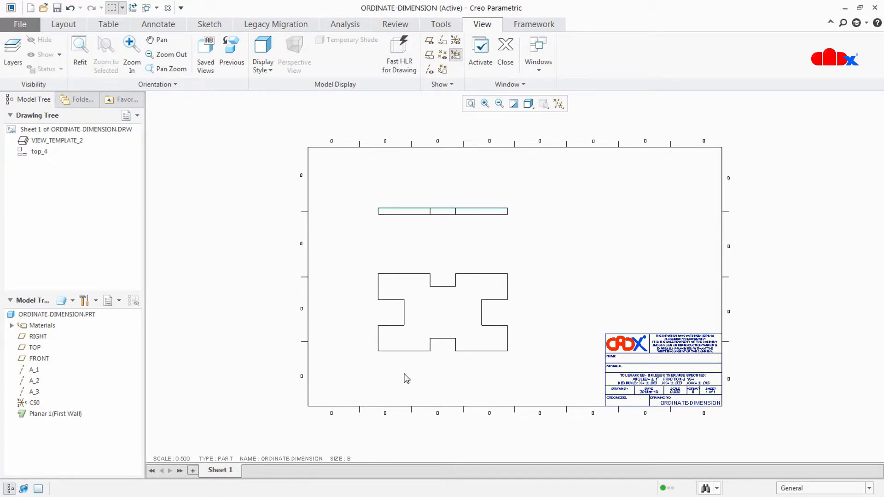
Step: Return to the ORDINATE-DIMENSION part and open Planar 1's internal sketch via Edit Definition
click(157, 8)
click(163, 20)
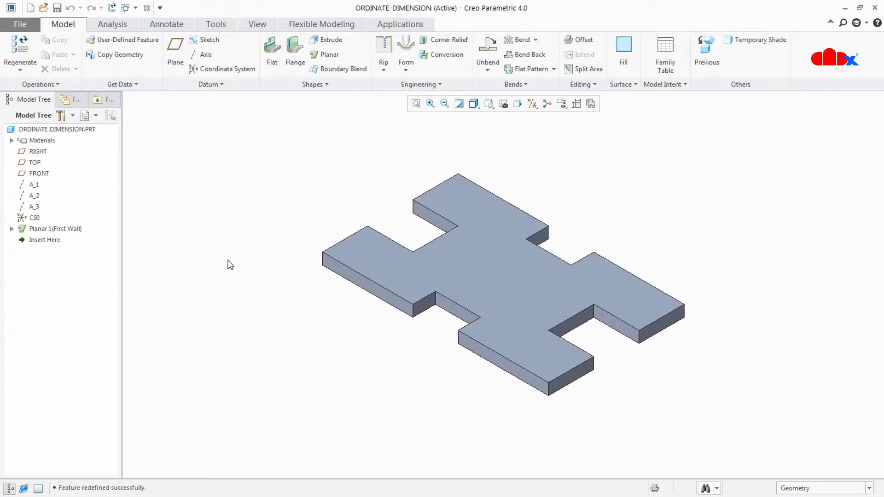
right_click(60, 229)
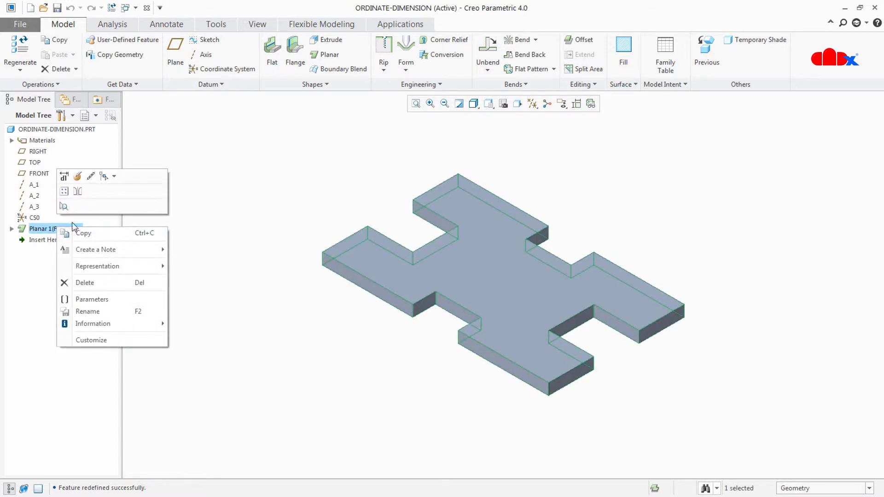
click(77, 176)
right_click(194, 224)
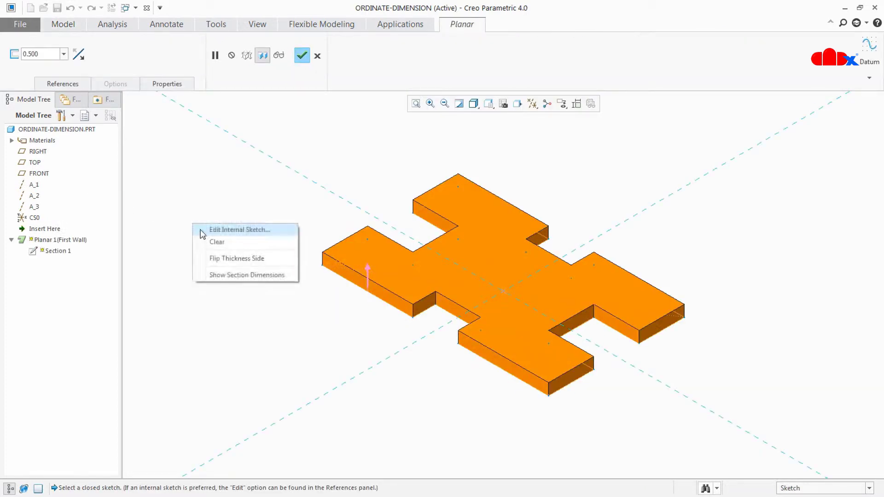
click(203, 232)
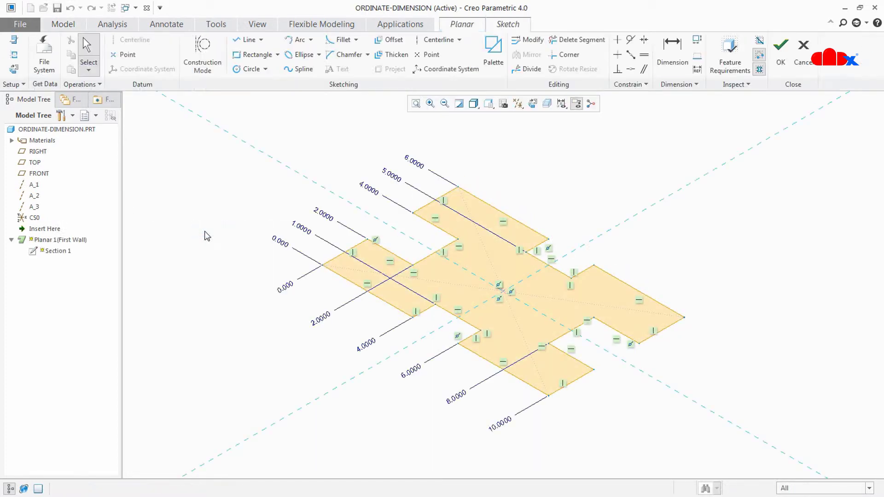
Step: In sketch view, delete the existing ordinate dimensions and both 0.000 baselines
click(534, 105)
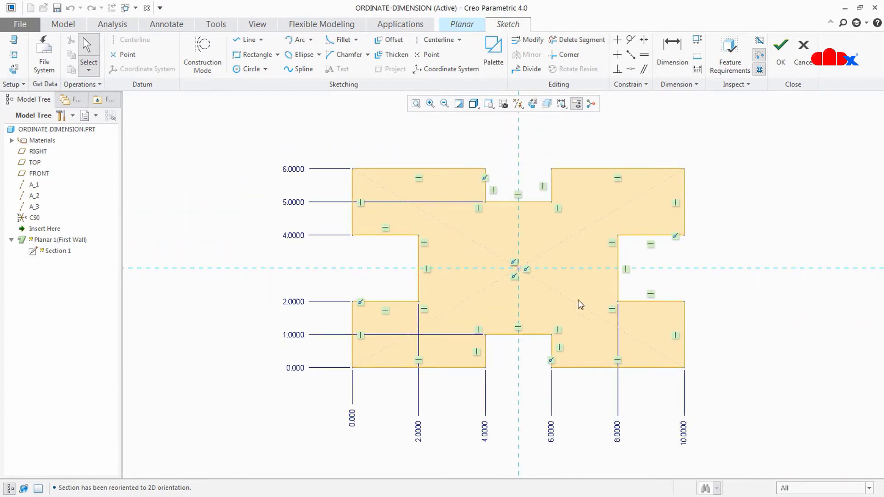
drag(709, 394, 251, 153)
key(Delete)
key(Delete)
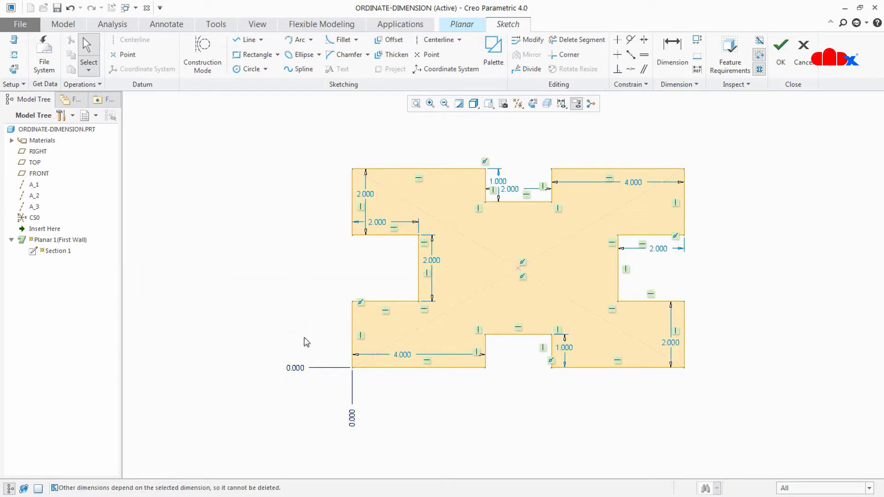
click(295, 368)
key(Delete)
click(352, 416)
key(Delete)
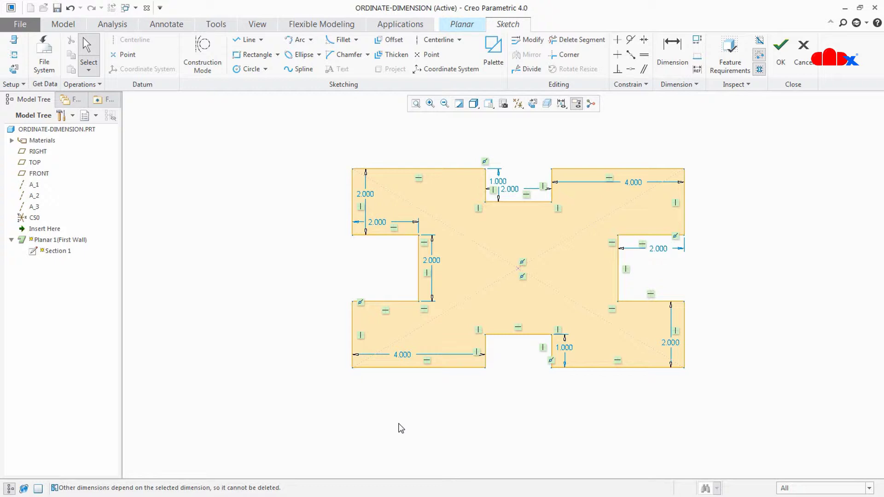
key(ctrl+d)
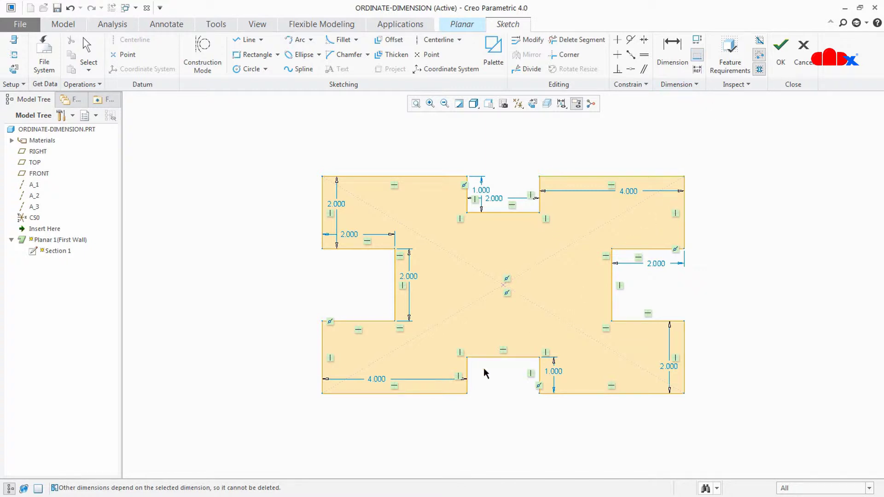
Step: Place a new 0.000 baseline at the plate's bottom-left edge
middle_click(320, 435)
middle_click(353, 451)
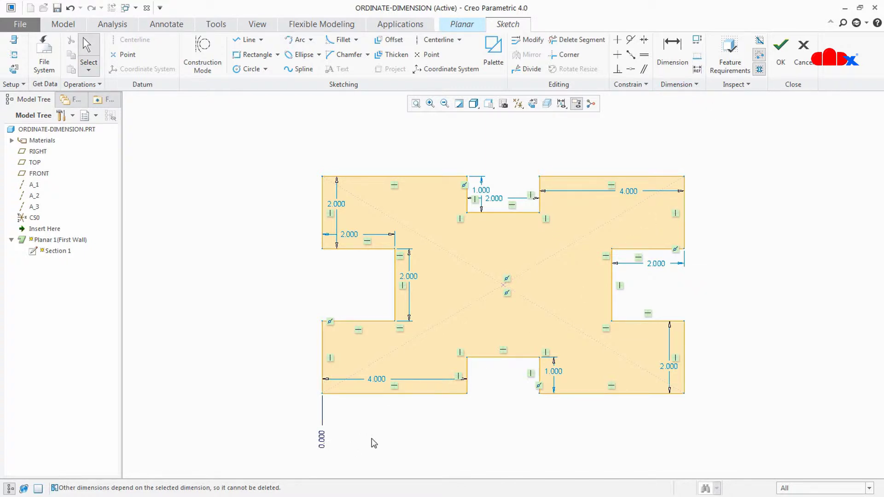
click(678, 56)
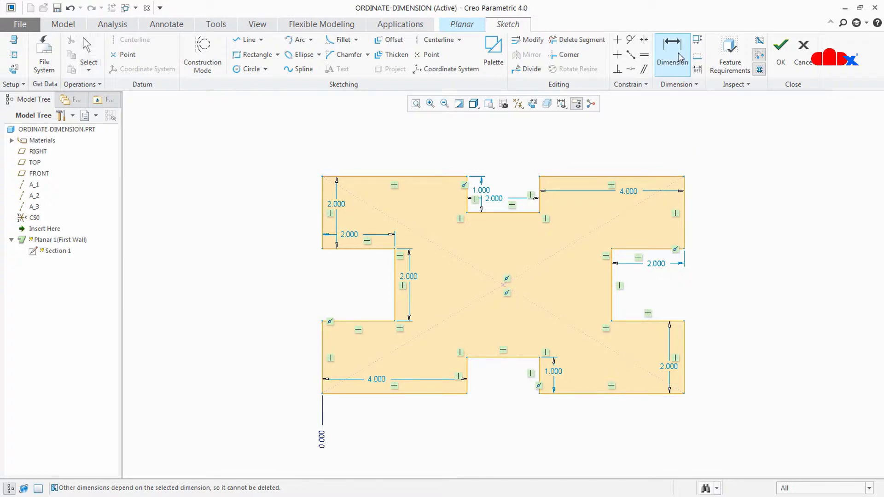
Step: Add ordinate dimensions 0.000–10.000 across, then place a second 0.000 baseline at the bottom edge
click(322, 439)
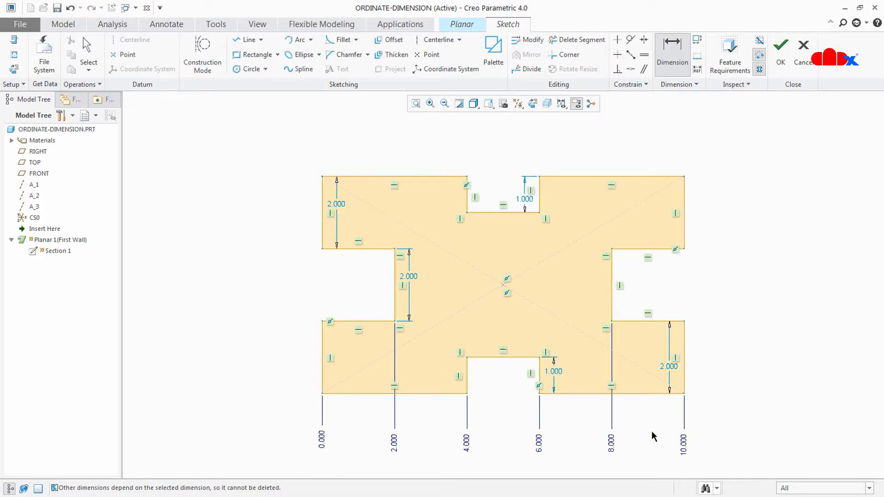
middle_click(654, 436)
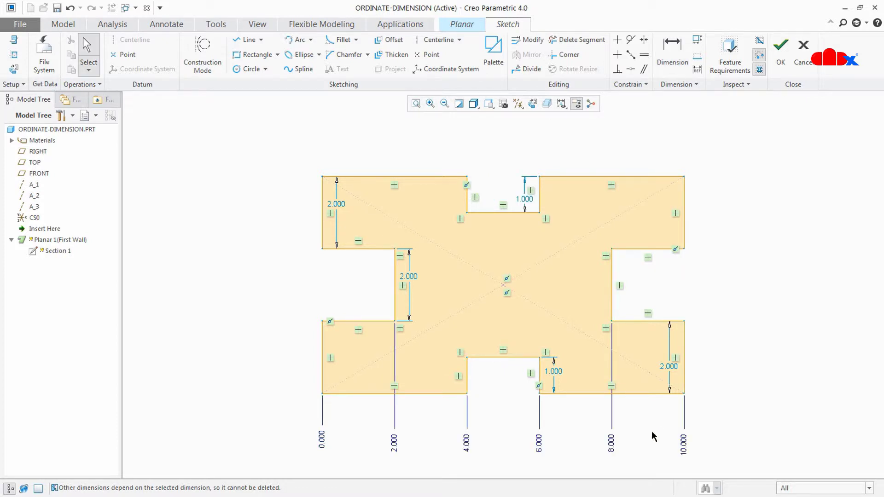
click(697, 57)
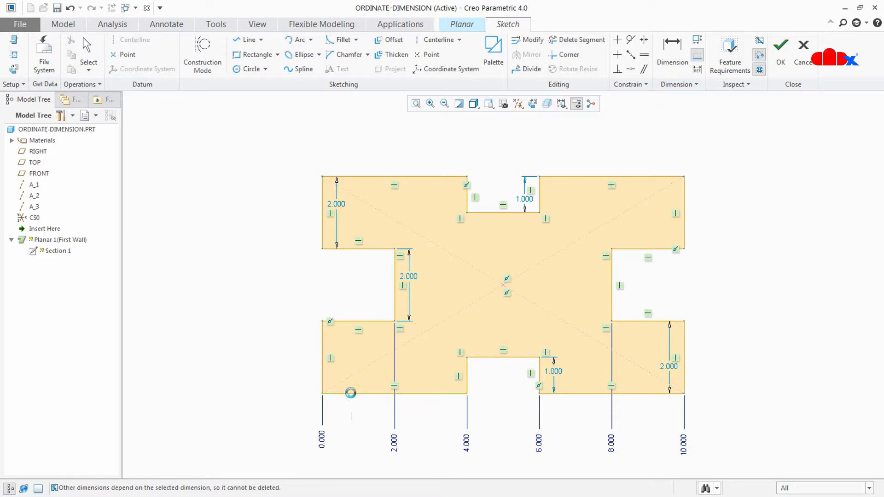
middle_click(273, 392)
Step: Add ordinate dimensions 0.000–6.000 up, accept the sketch and finish redefining Planar 1
click(672, 50)
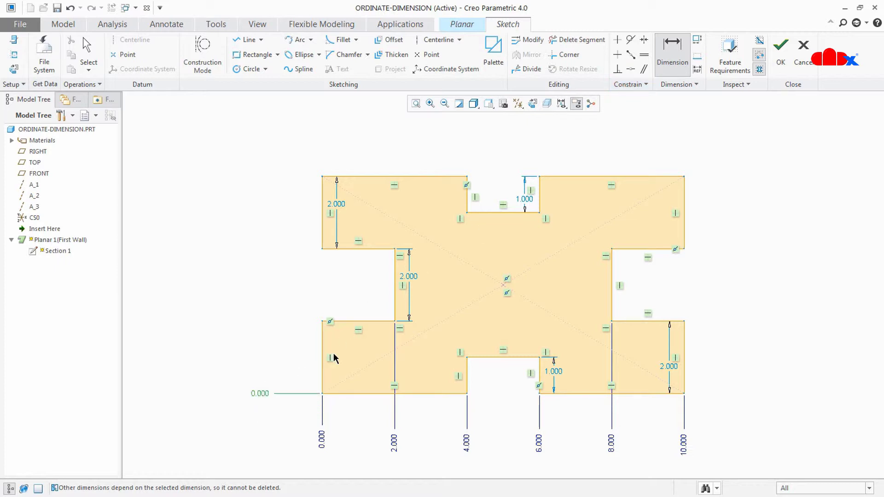
click(354, 322)
ctrl+click(373, 179)
middle_click(253, 265)
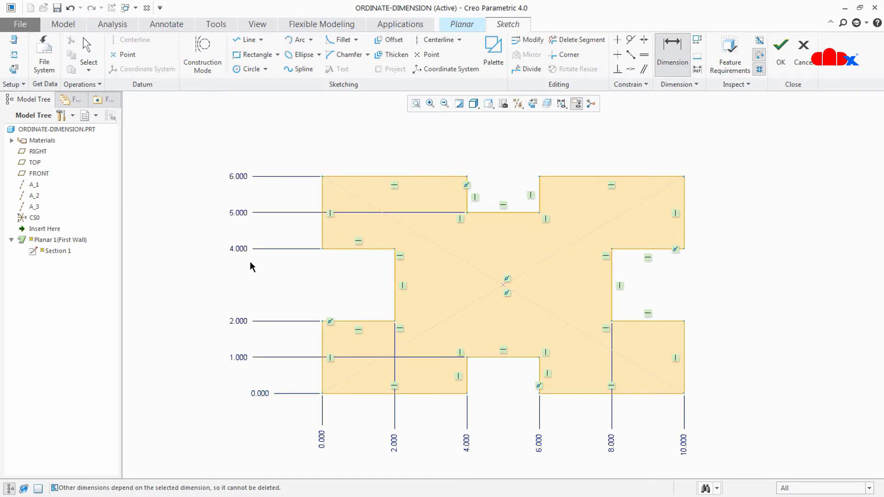
middle_click(255, 273)
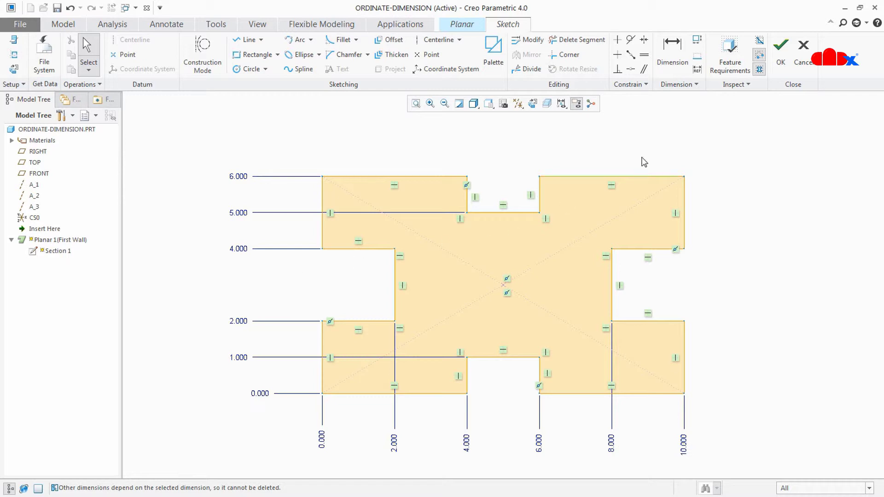
click(781, 51)
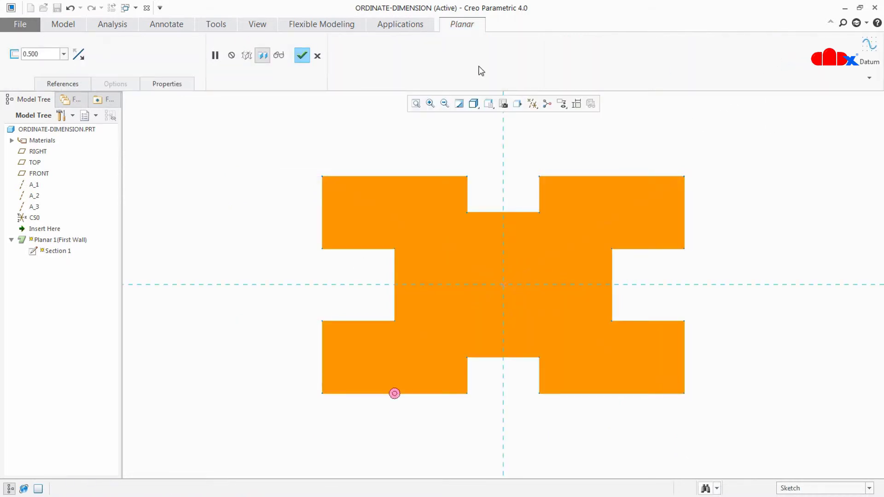
click(302, 55)
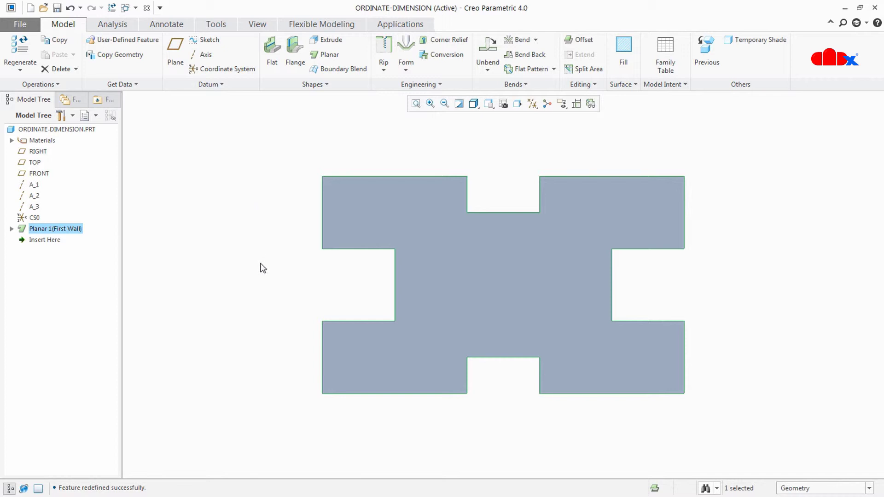
Step: Reset the part to its default orientation and switch to the ORDINATE-DIMENSION drawing
click(265, 295)
key(ctrl+d)
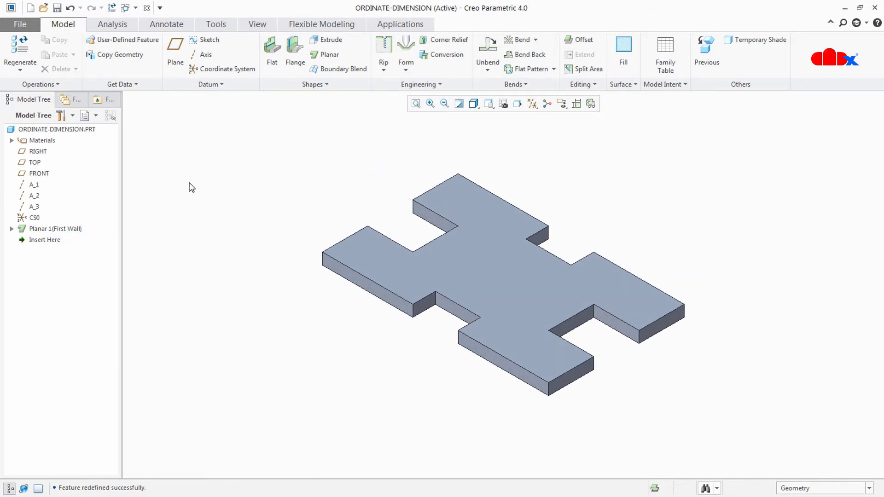
click(135, 8)
click(145, 33)
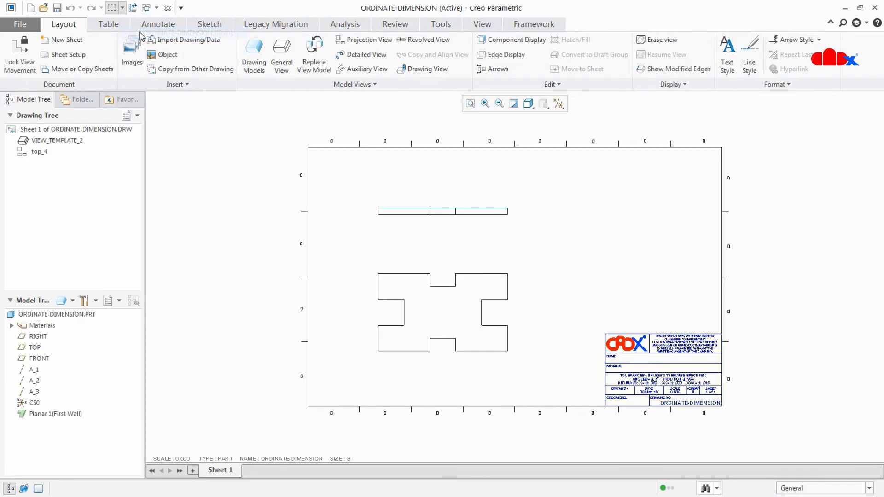
Step: Show all model ordinate dimensions on the plate view, then delete the .5000 THICK note
click(156, 25)
click(163, 48)
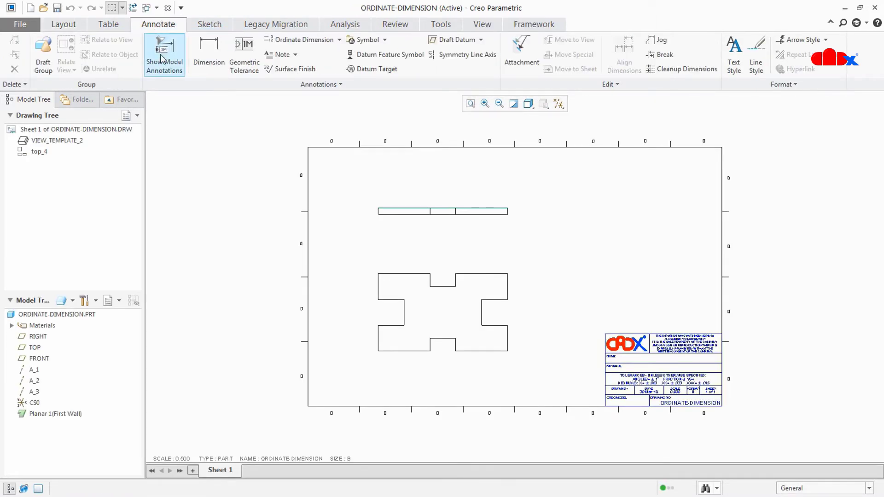
click(385, 314)
scroll(469, 416, down, 3)
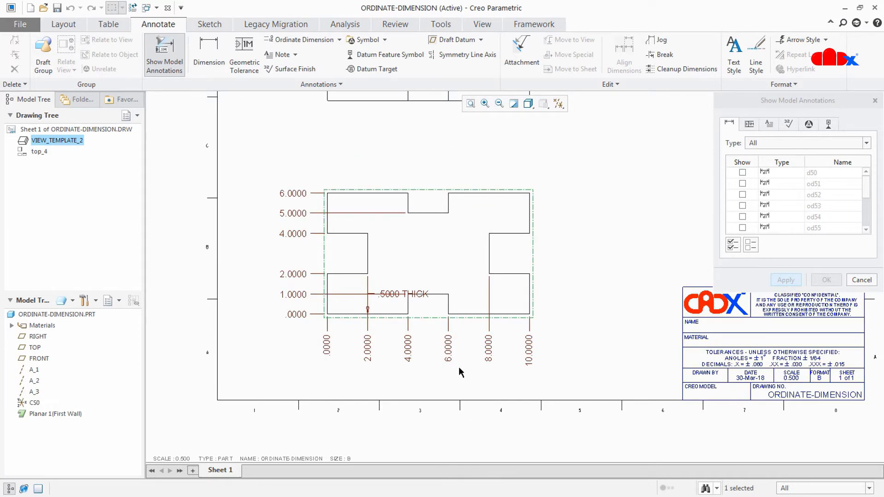
scroll(424, 327, down, 1)
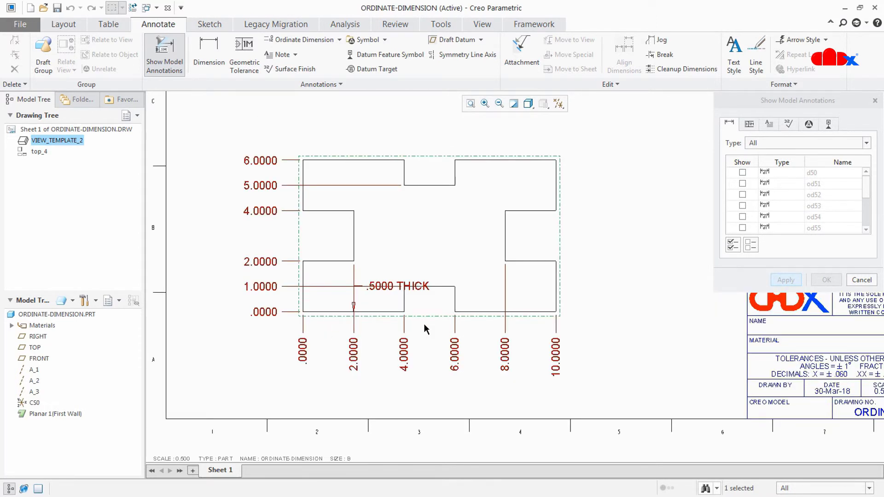
click(733, 245)
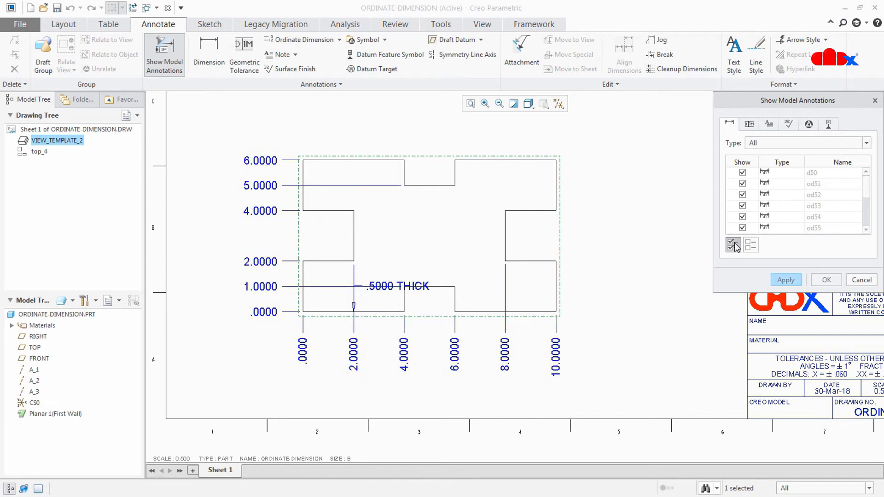
click(787, 280)
click(861, 280)
click(407, 289)
key(Delete)
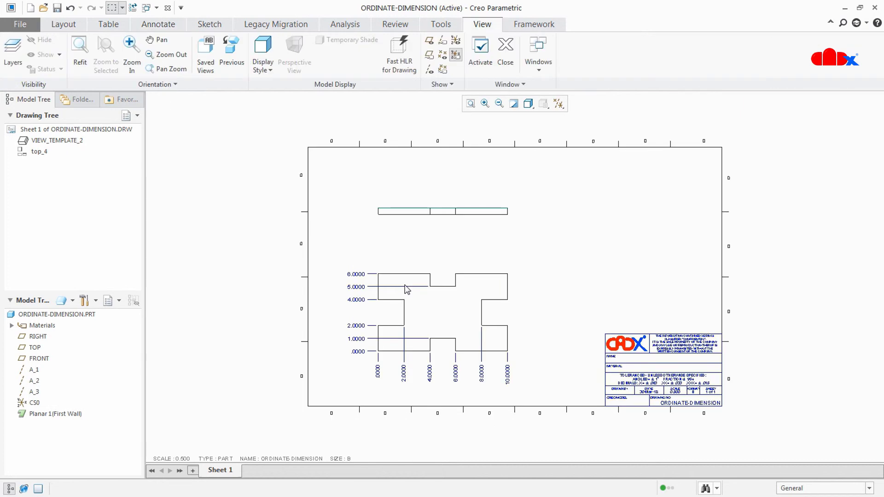
Step: Change the 6.0000 ordinate dimension to 7.0000 and regenerate the plate
click(354, 274)
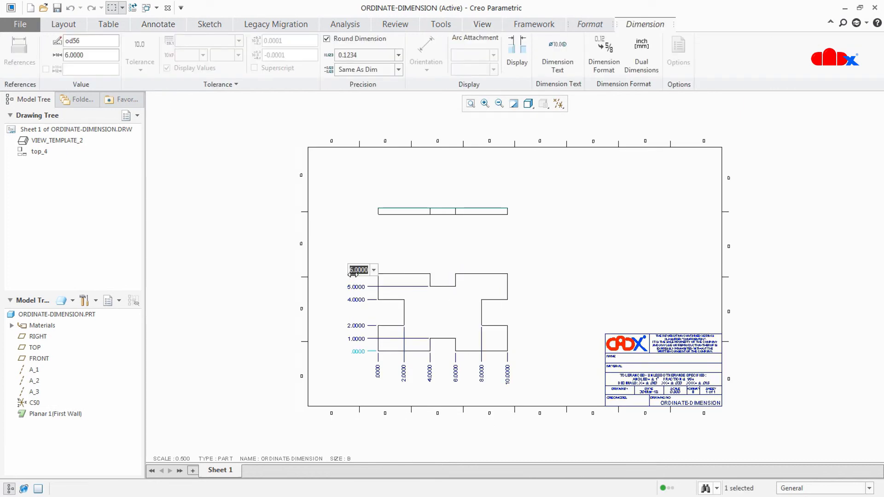
key(Return)
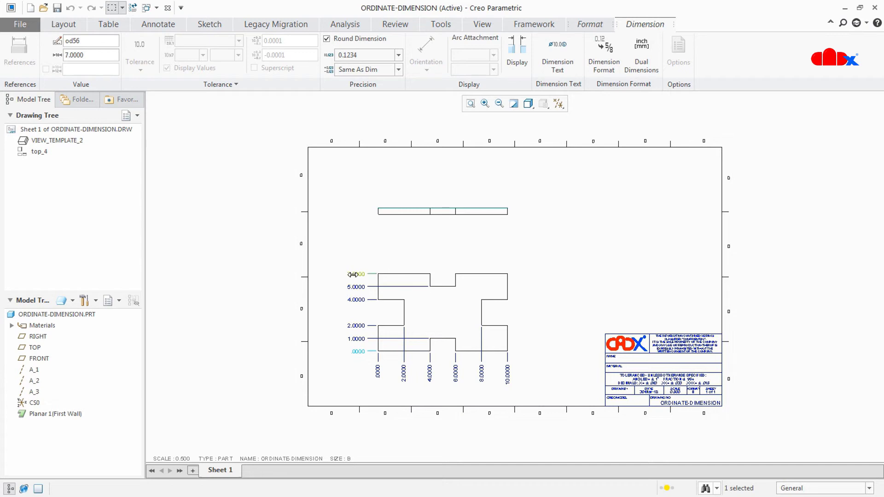
key(ctrl+g)
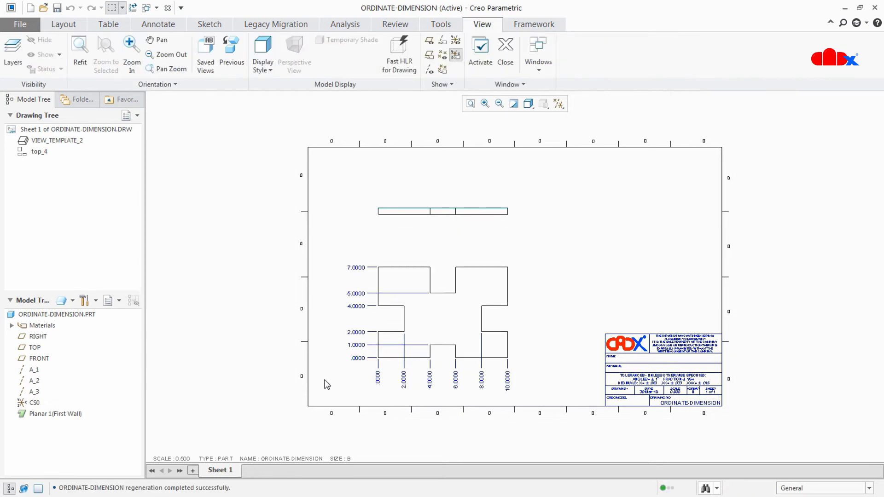